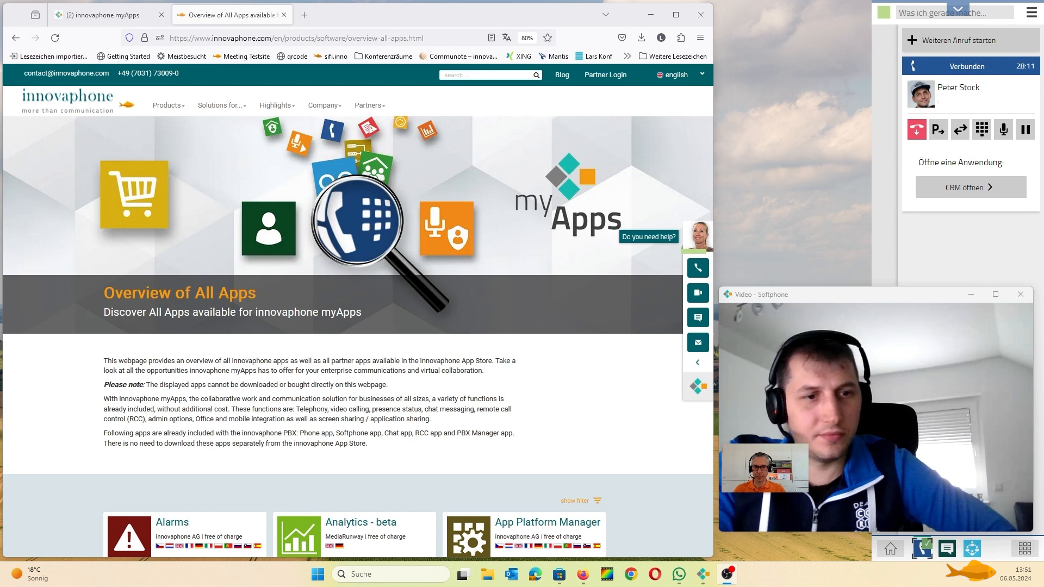
Step: Start sharing the screen in the ongoing softphone video call
mouse_move(941, 394)
click(873, 509)
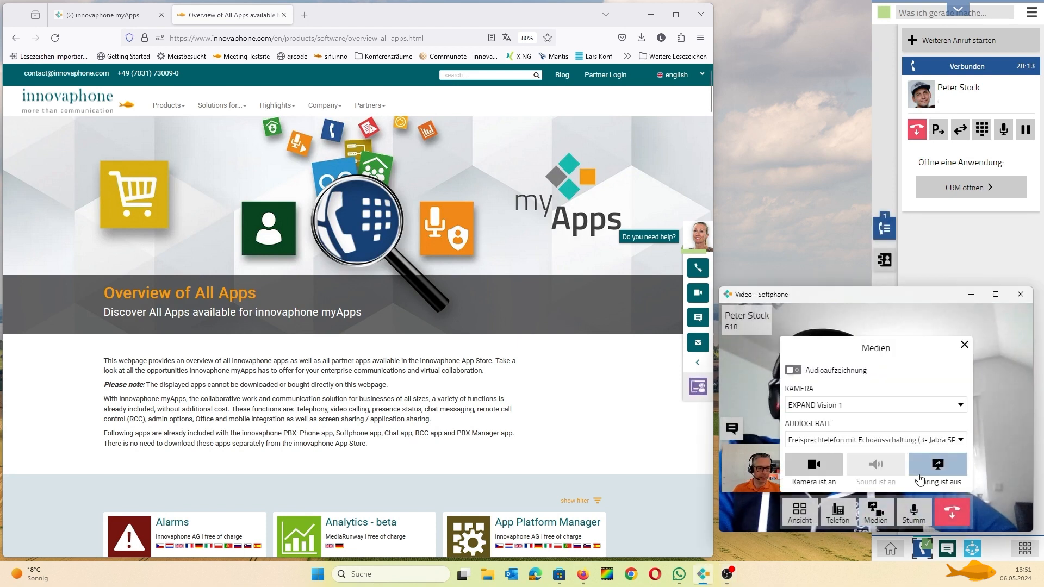
click(865, 492)
click(820, 374)
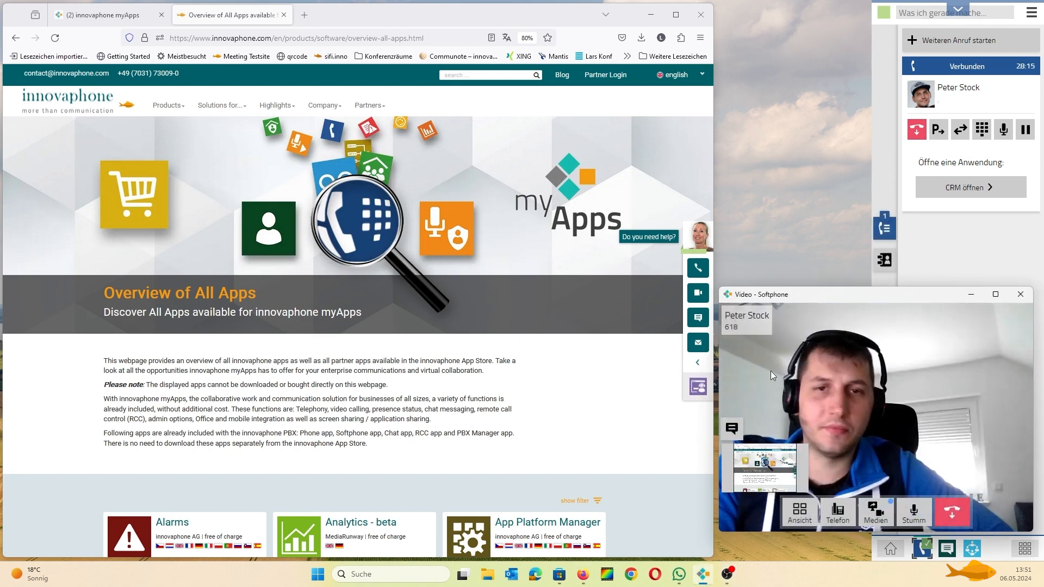
Step: Show the app overview's filter and restrict the apps to manufacturer innovaphone AG and license type free of charge
scroll(585, 368, down, 3)
click(583, 365)
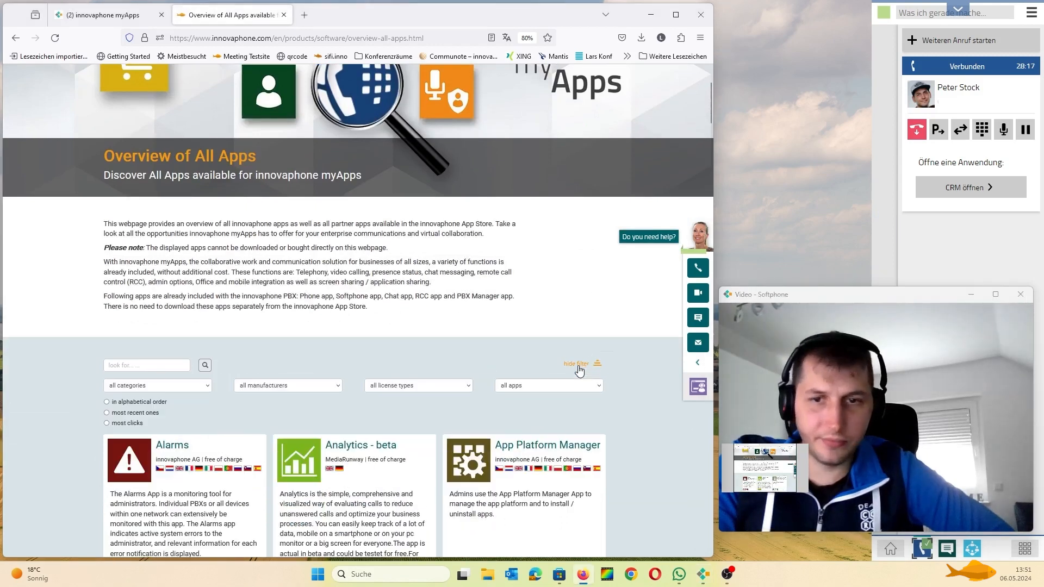
click(306, 387)
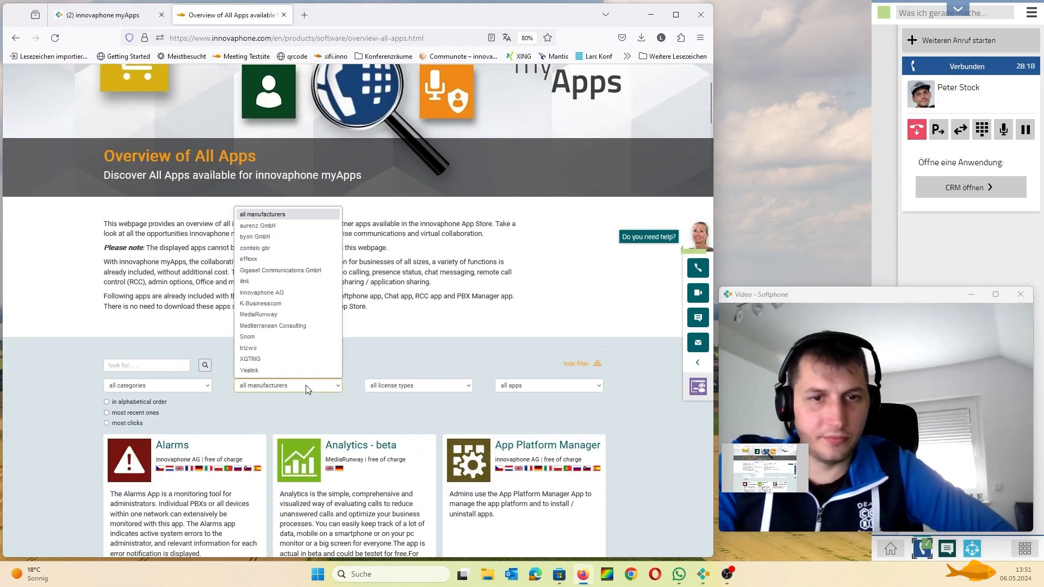
click(261, 292)
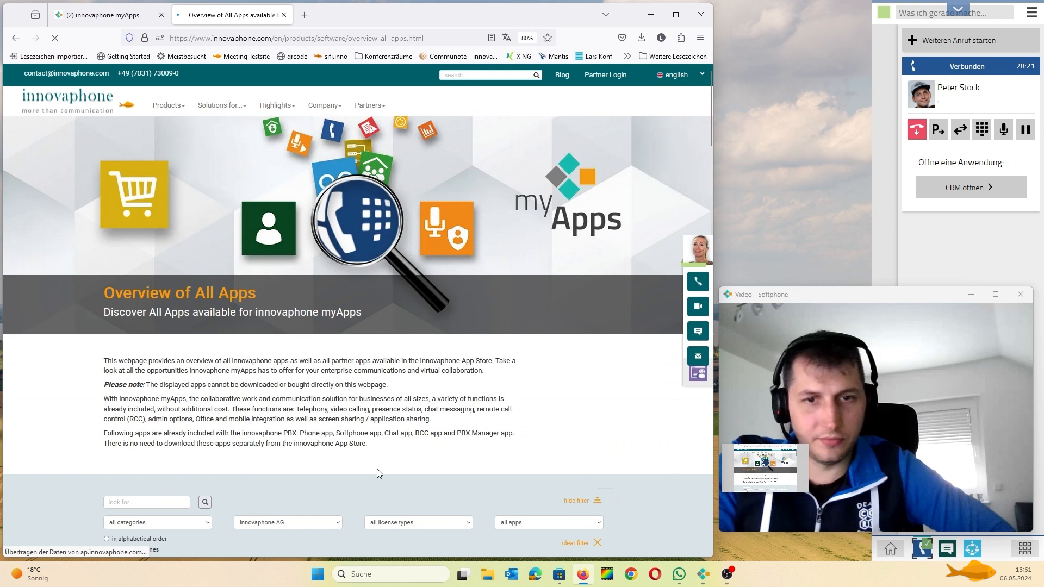
click(395, 523)
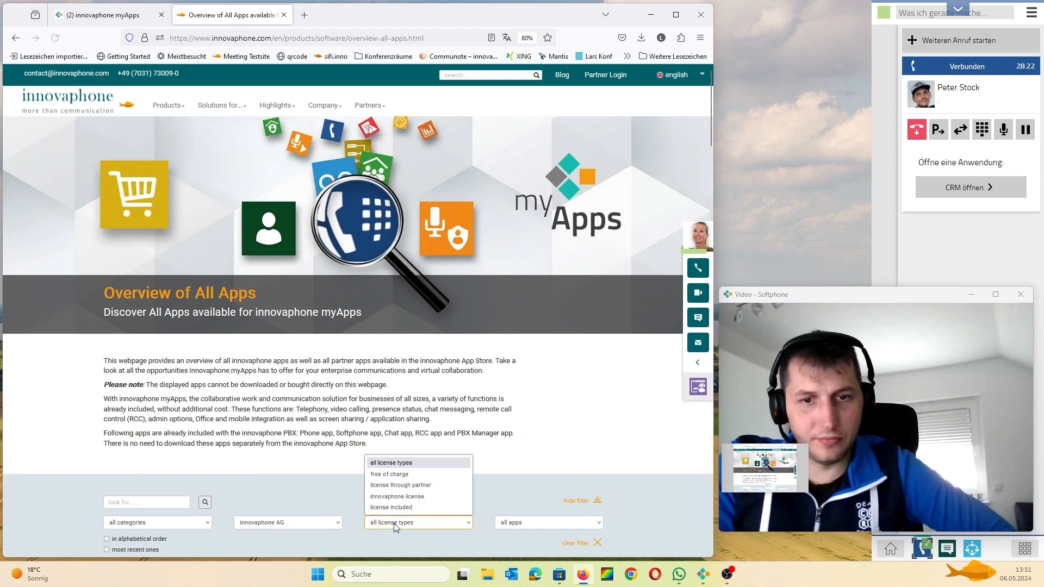
click(391, 477)
scroll(393, 482, down, 2)
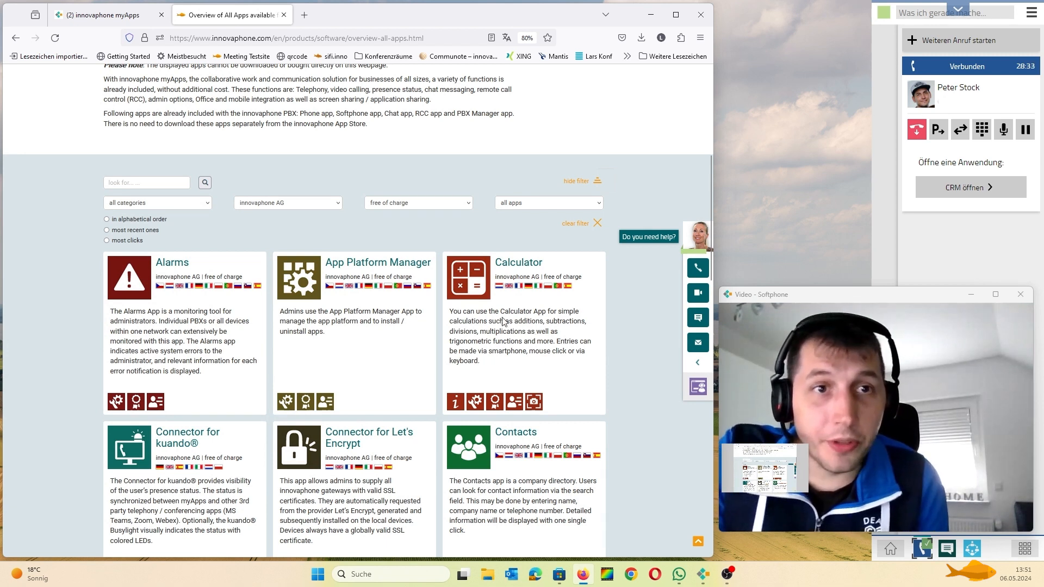
Step: Switch to innovaphone myApps and open the AP app installer in the PBX Manager
click(113, 15)
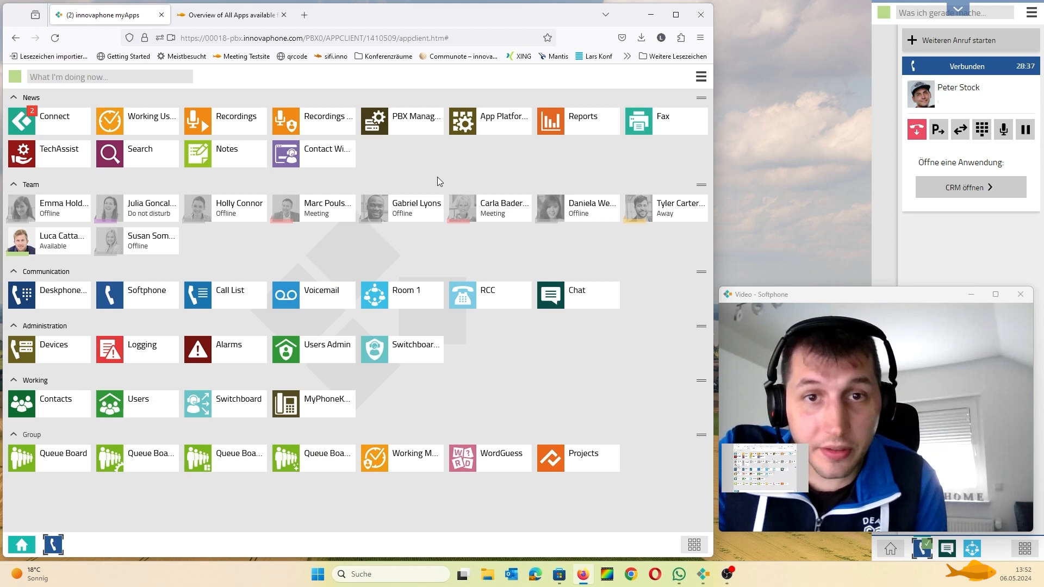
click(395, 121)
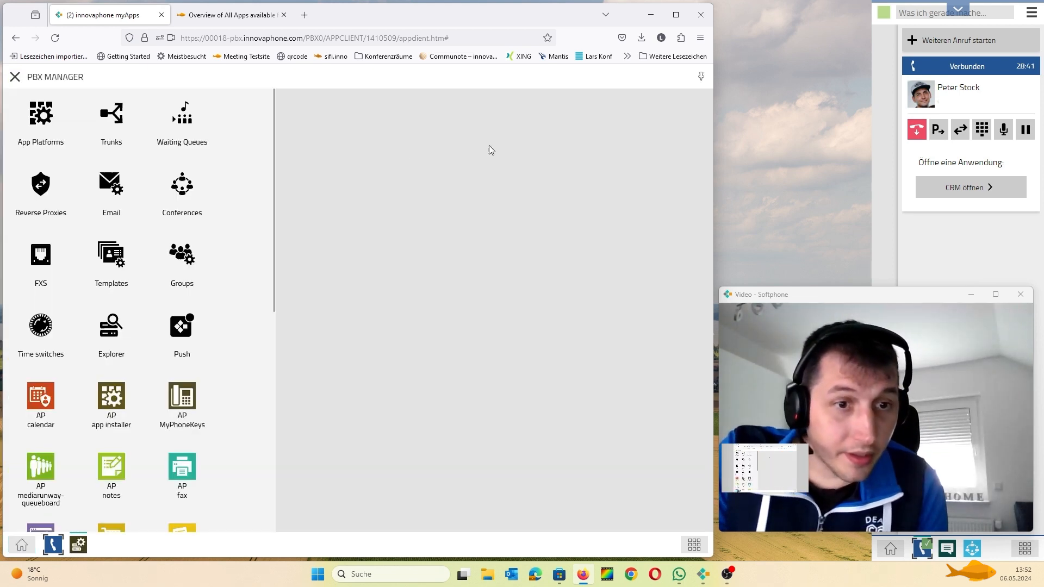
scroll(222, 311, down, 2)
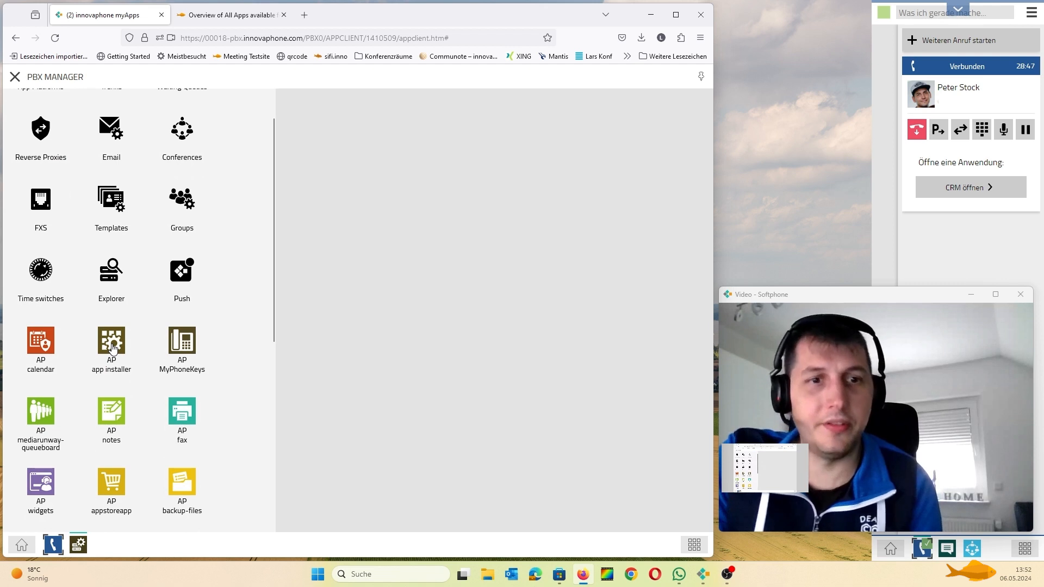
click(112, 349)
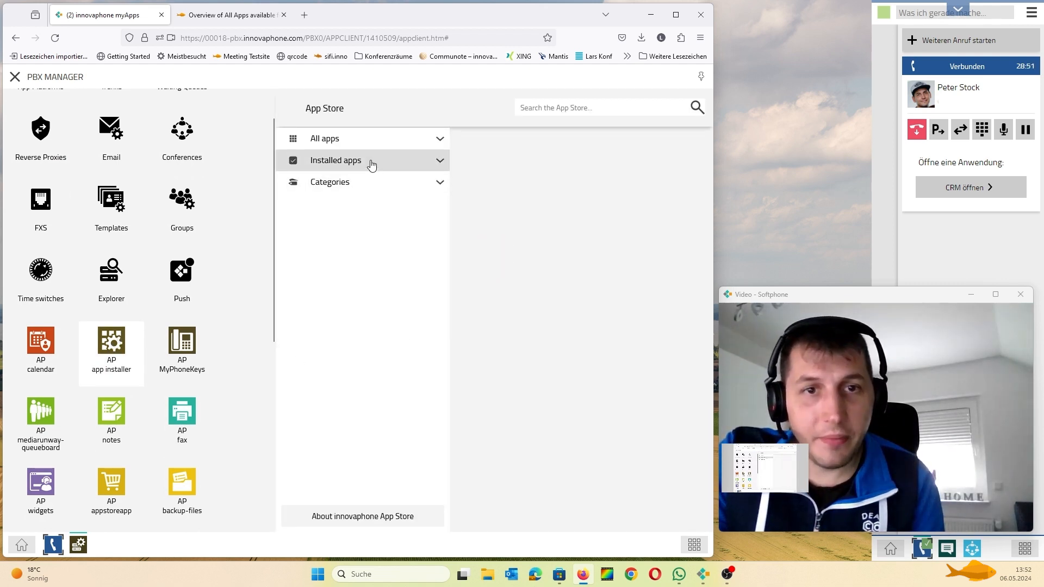
Step: Look through the installed apps group and all innovaphone AG apps in the App Store, and open the Calculator's details
click(420, 164)
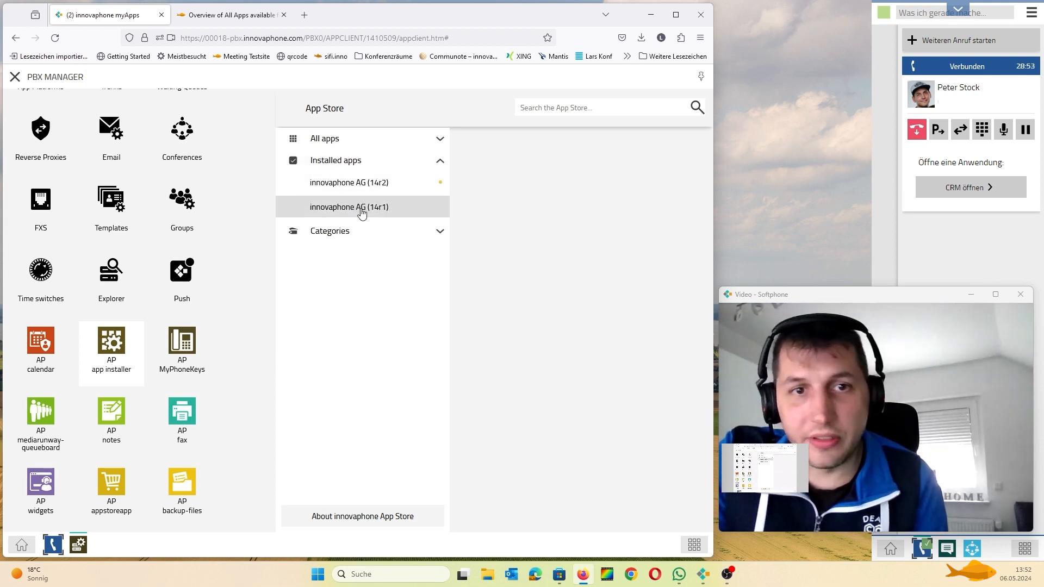
click(337, 141)
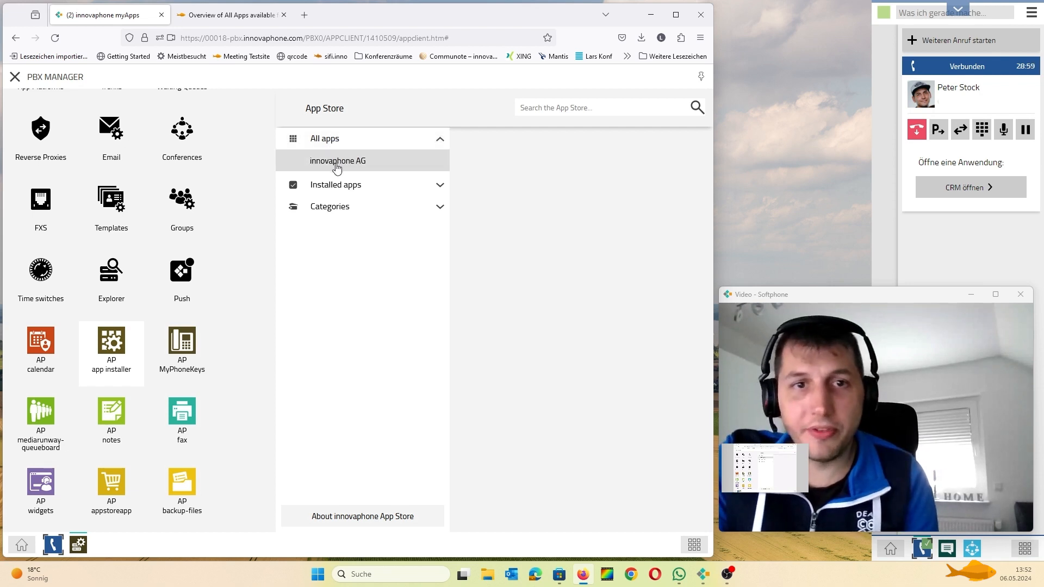
click(335, 163)
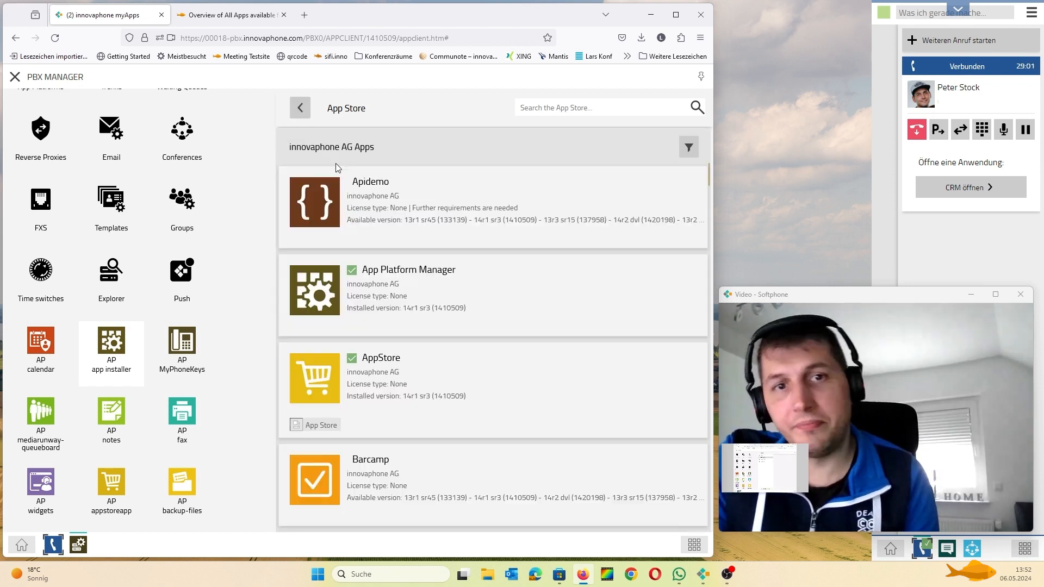
scroll(608, 356, down, 5)
scroll(608, 356, down, 3)
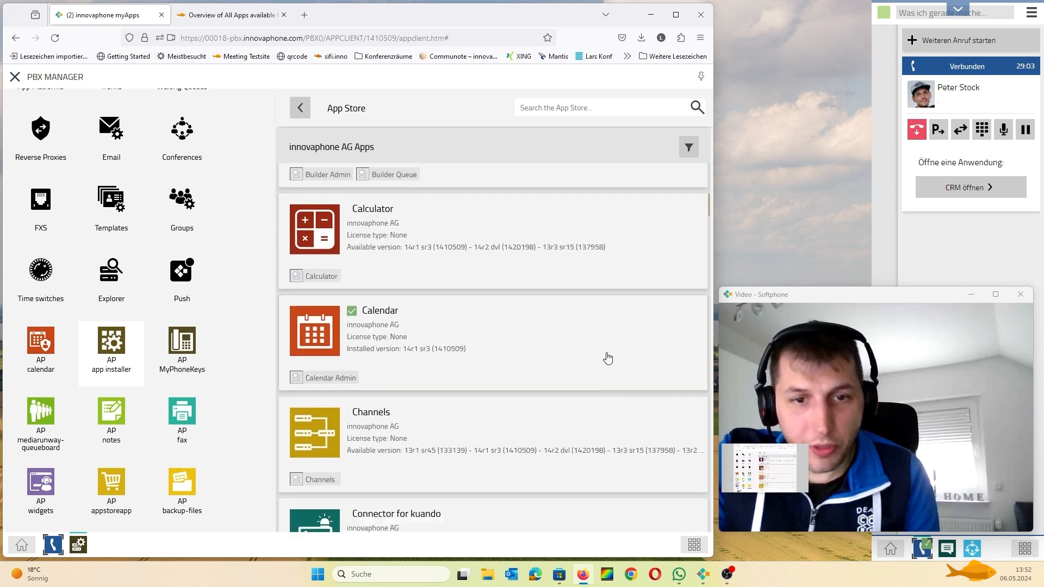
scroll(608, 357, up, 1)
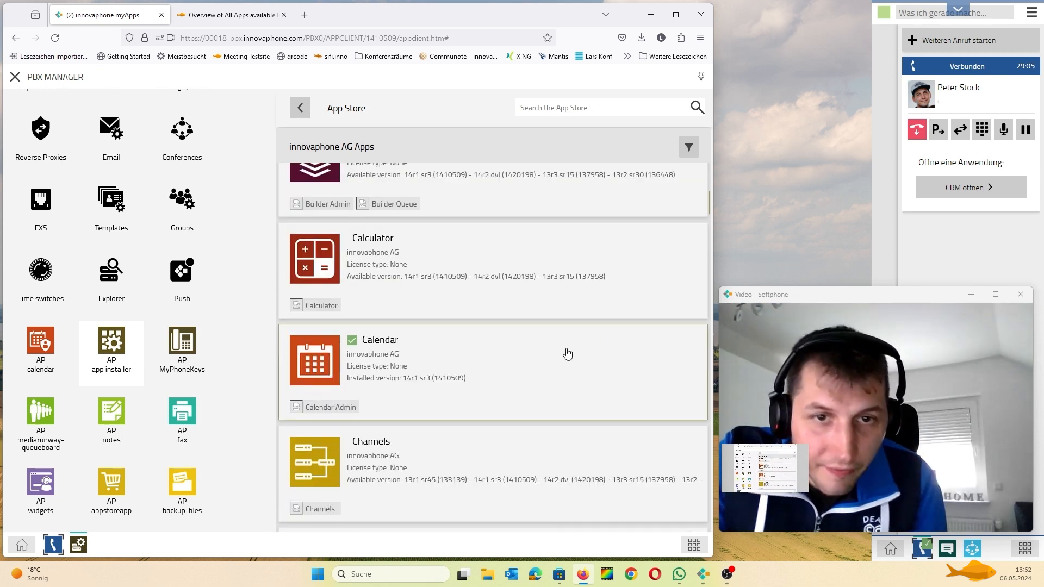
click(321, 268)
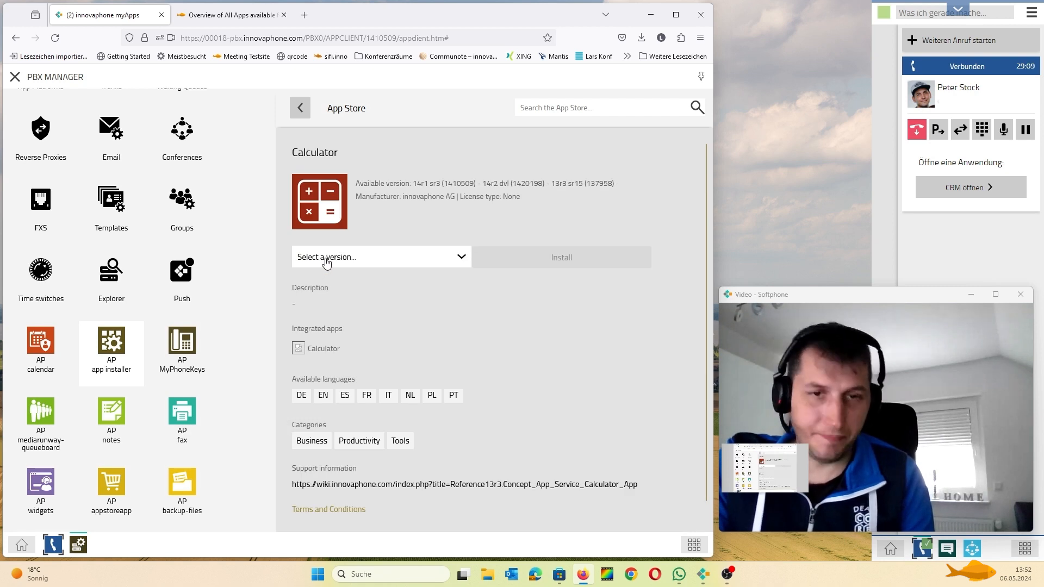
Step: Install Calculator version 14r1 sr3 (1410509) and accept its terms of use
click(326, 263)
click(354, 308)
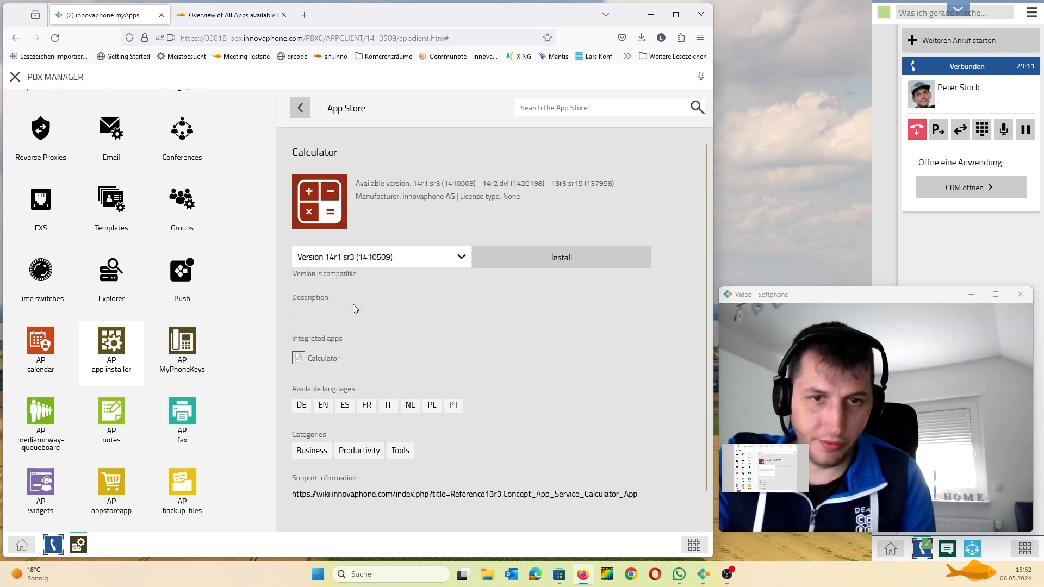
click(563, 259)
click(378, 261)
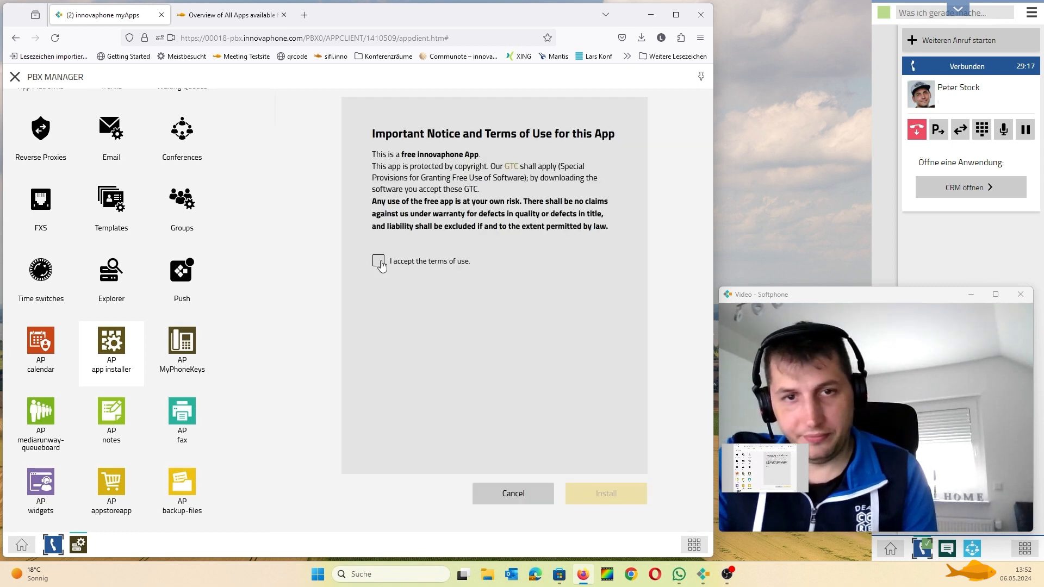
click(603, 495)
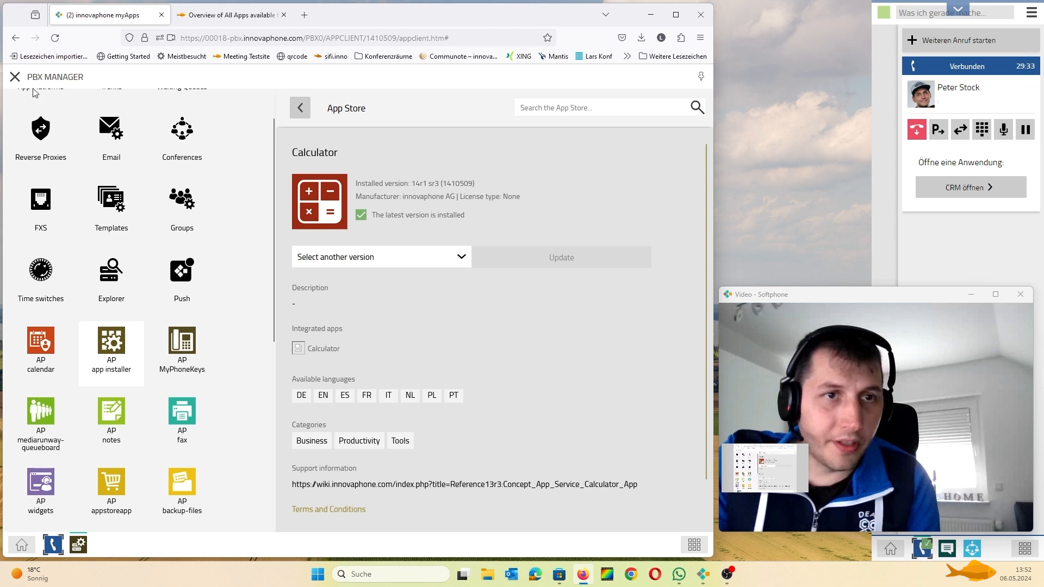
Step: Close and reopen the PBX Manager, and open the settings of the AP calculator entry
click(14, 79)
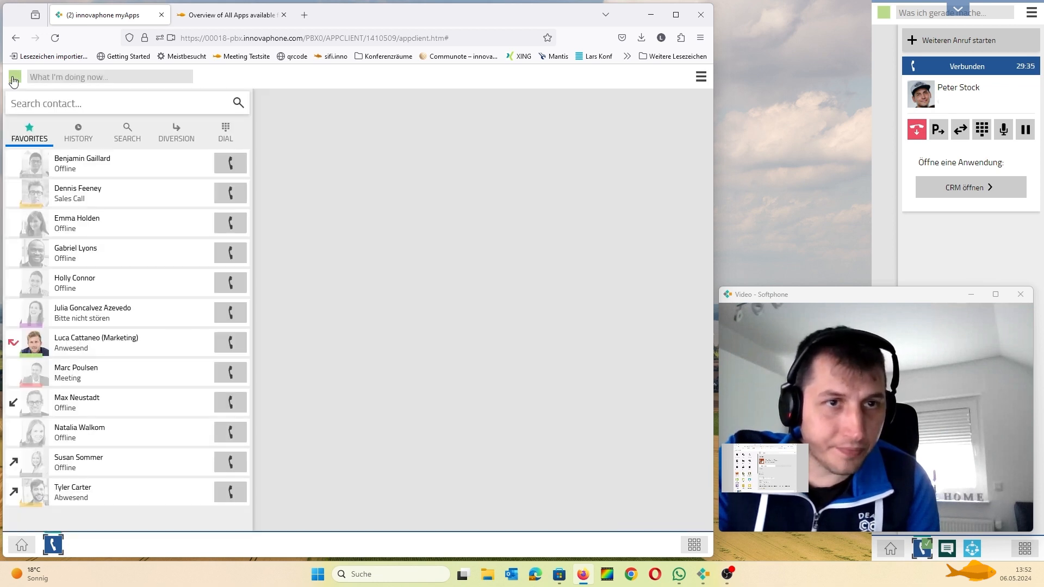
click(20, 548)
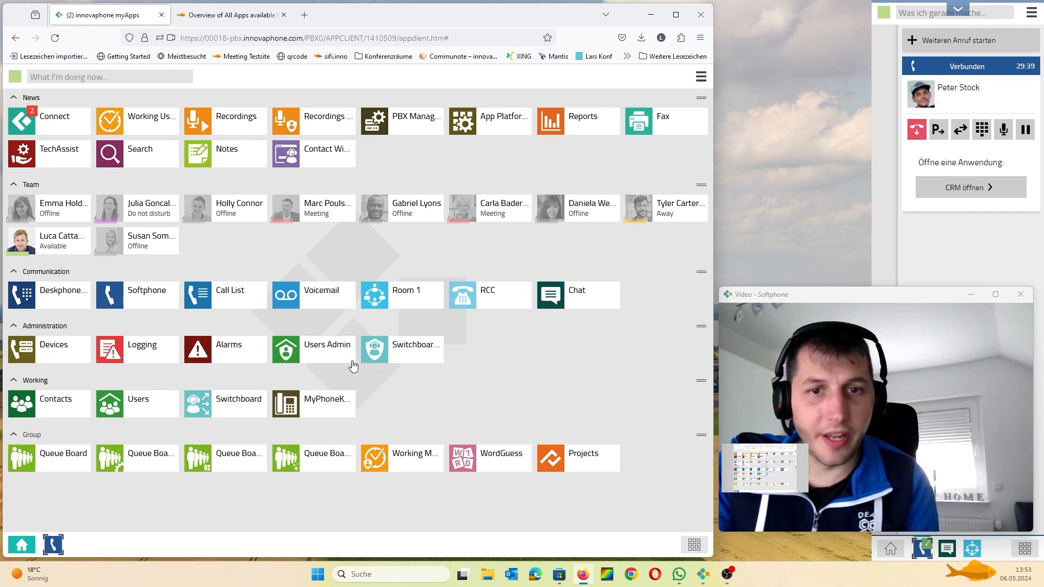
click(374, 126)
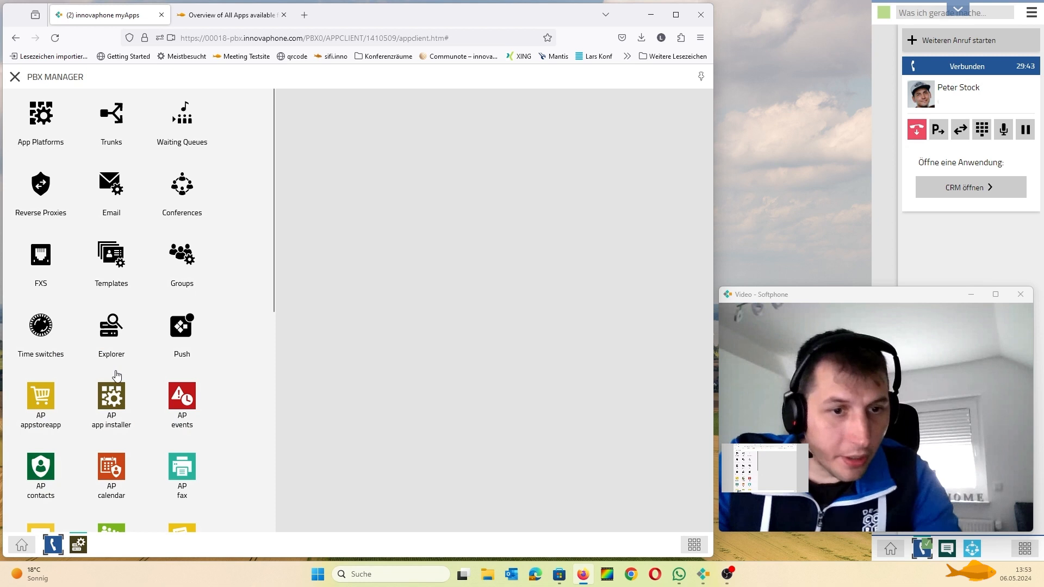
scroll(116, 376, down, 5)
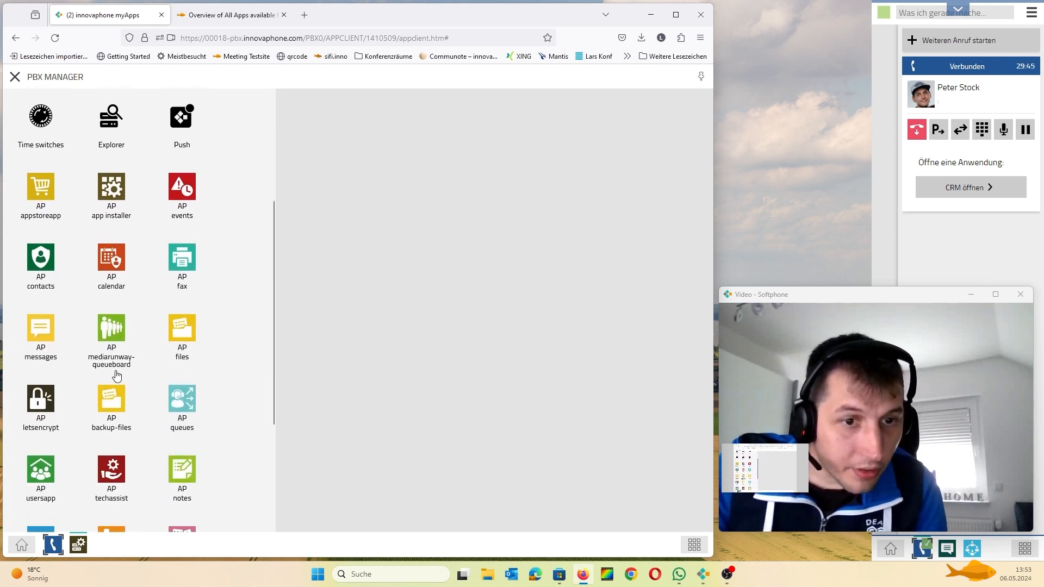
scroll(116, 375, down, 3)
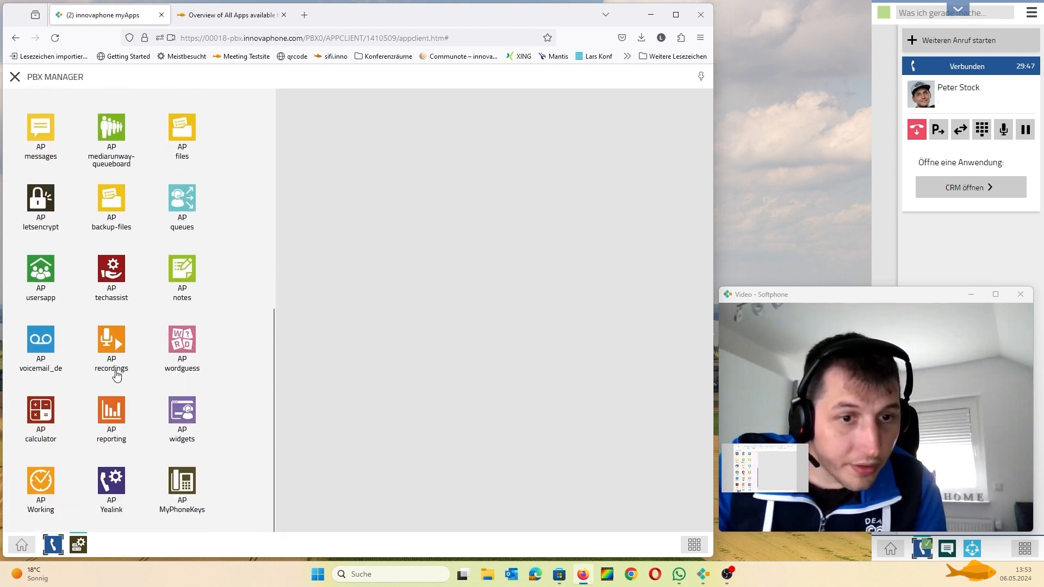
click(37, 418)
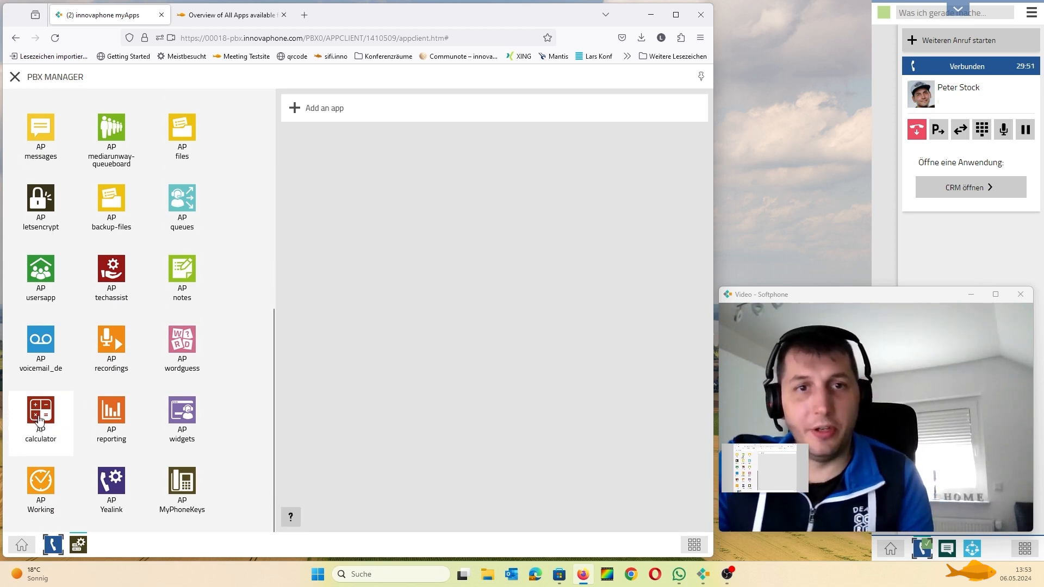
Step: Add a Calculator app named Calculator with SIP name calculator and assign it to the Config User template
click(341, 118)
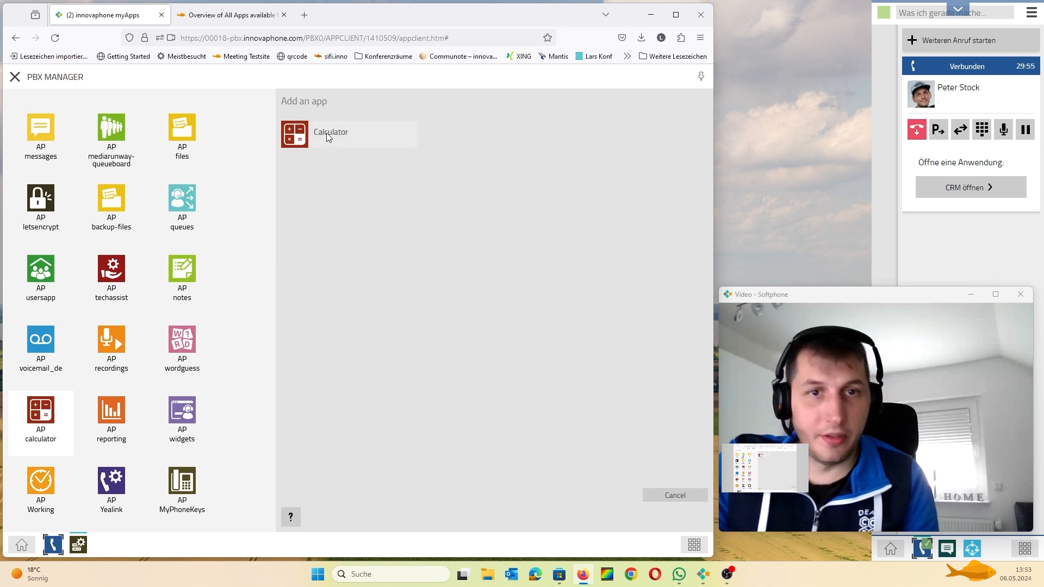
click(327, 133)
click(338, 151)
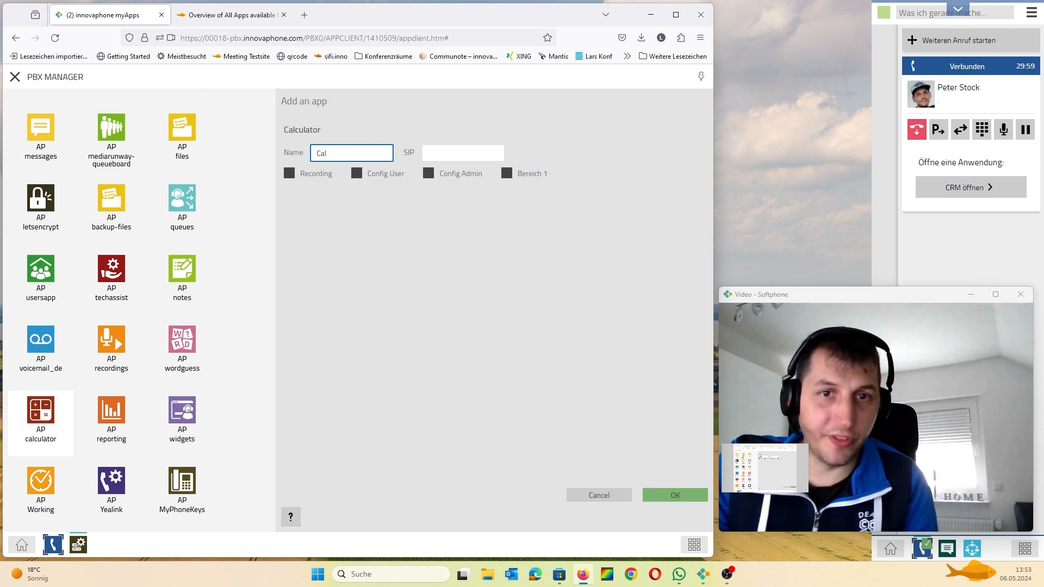
key(Tab)
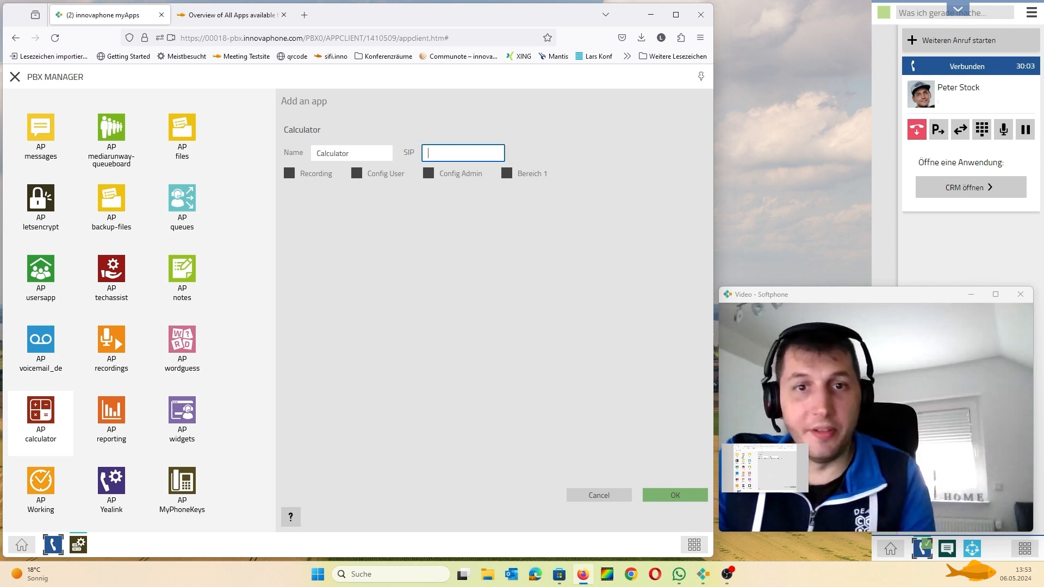
text(calculator)
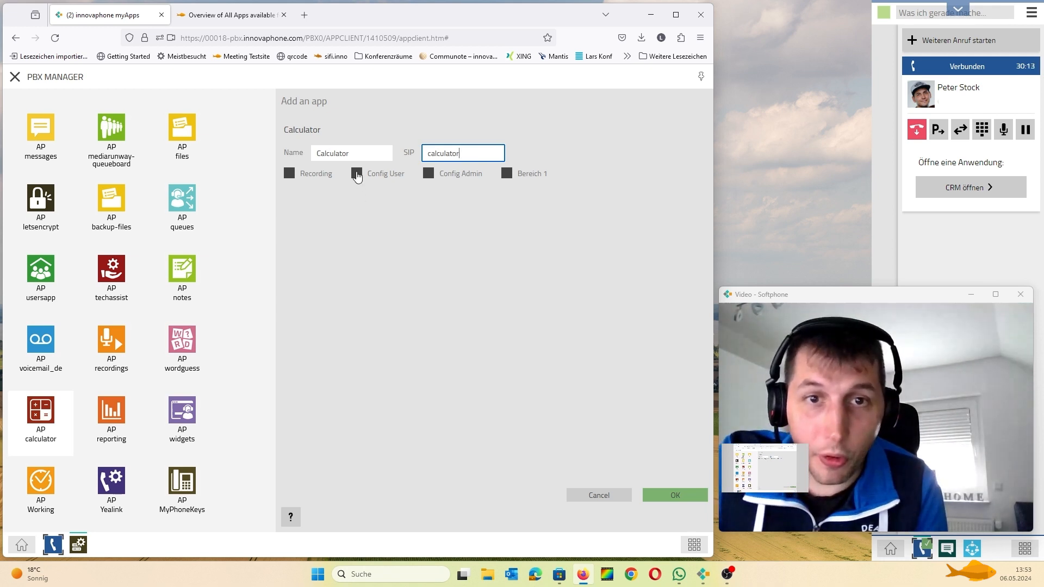
click(357, 174)
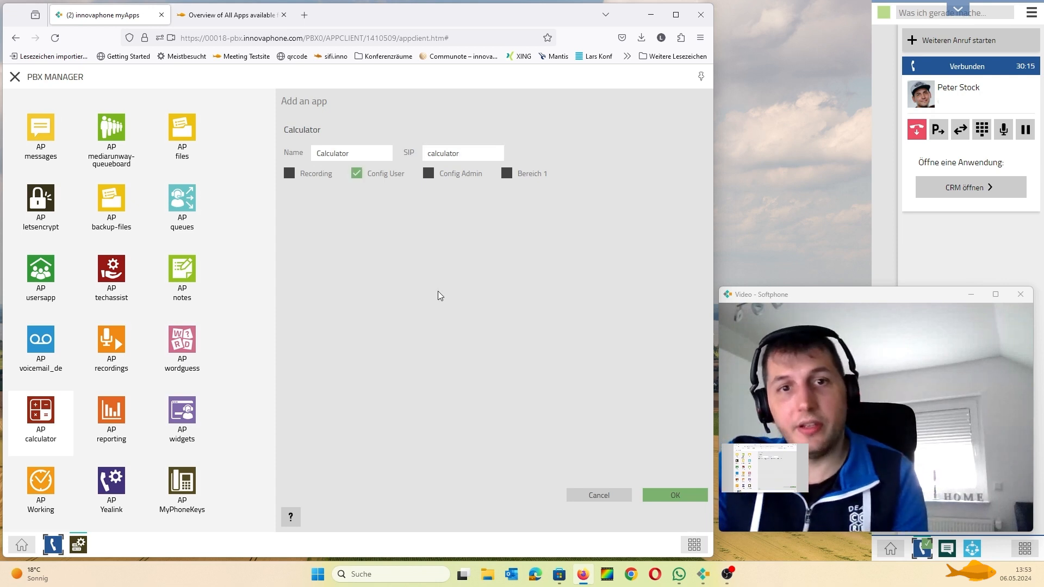
click(668, 499)
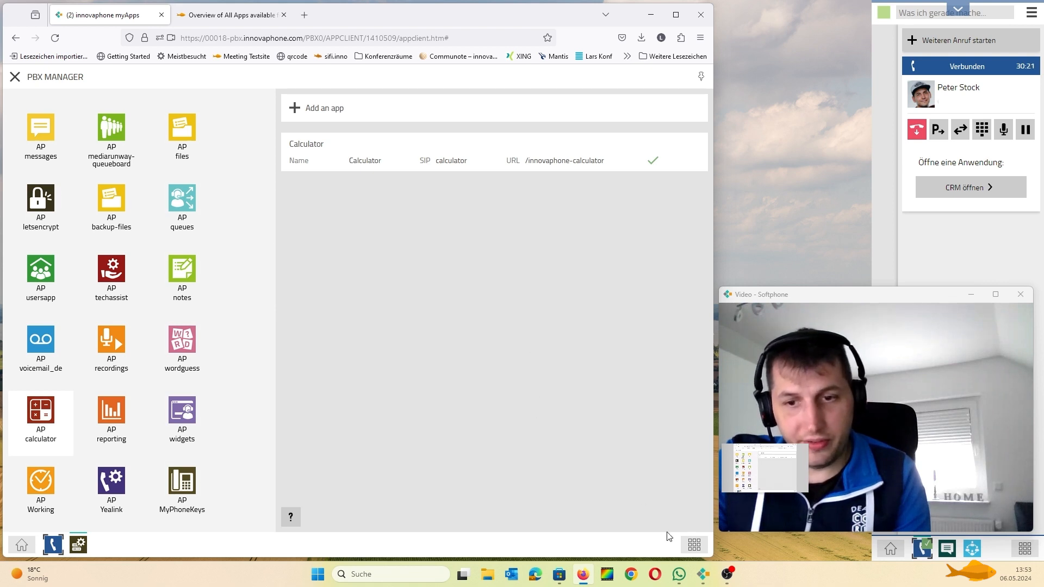
Step: Open the Calculator from the list of all apps and show its advanced functions
click(694, 545)
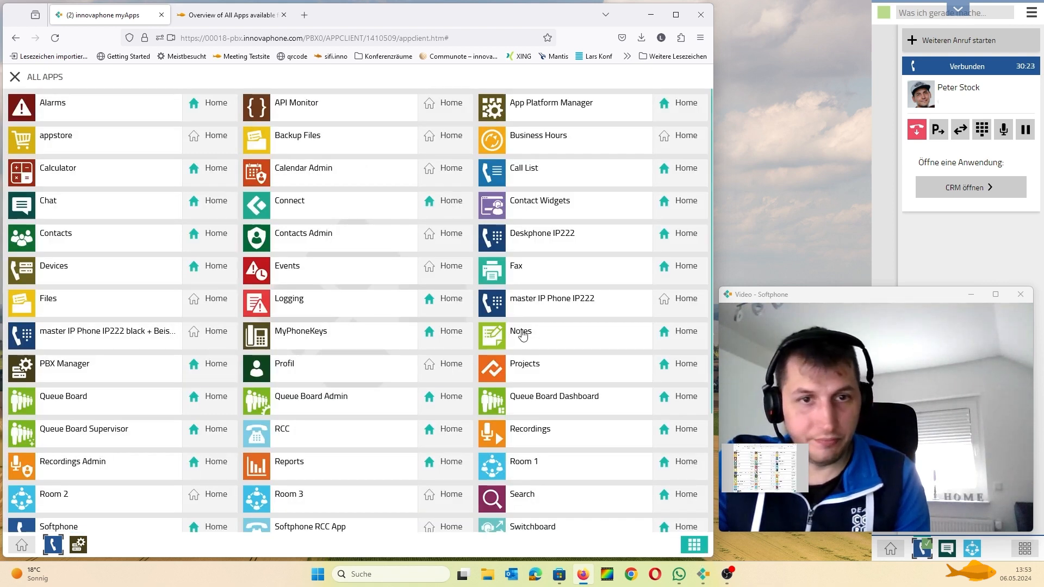
click(100, 172)
click(331, 302)
click(387, 298)
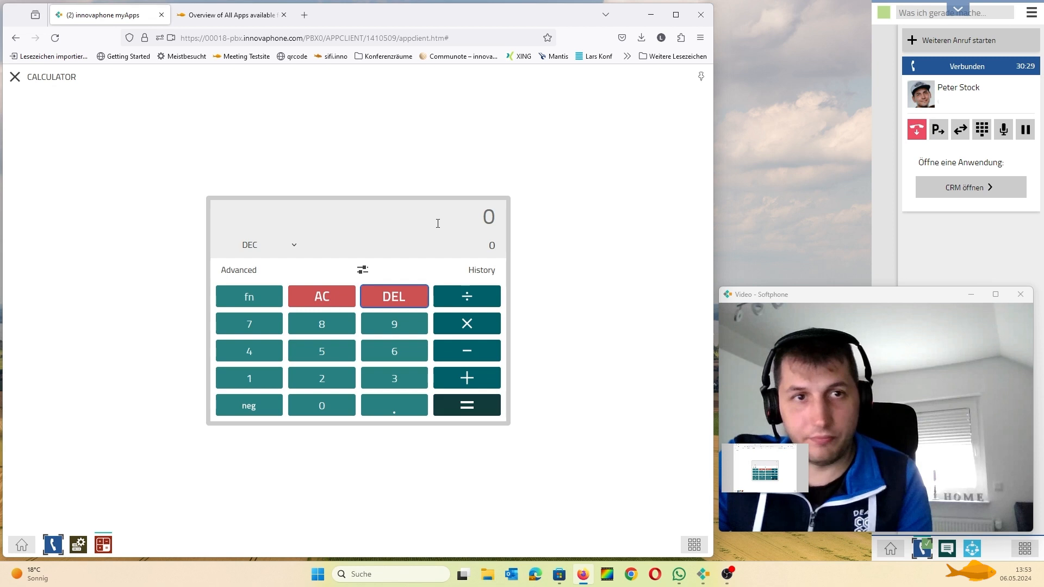
click(241, 271)
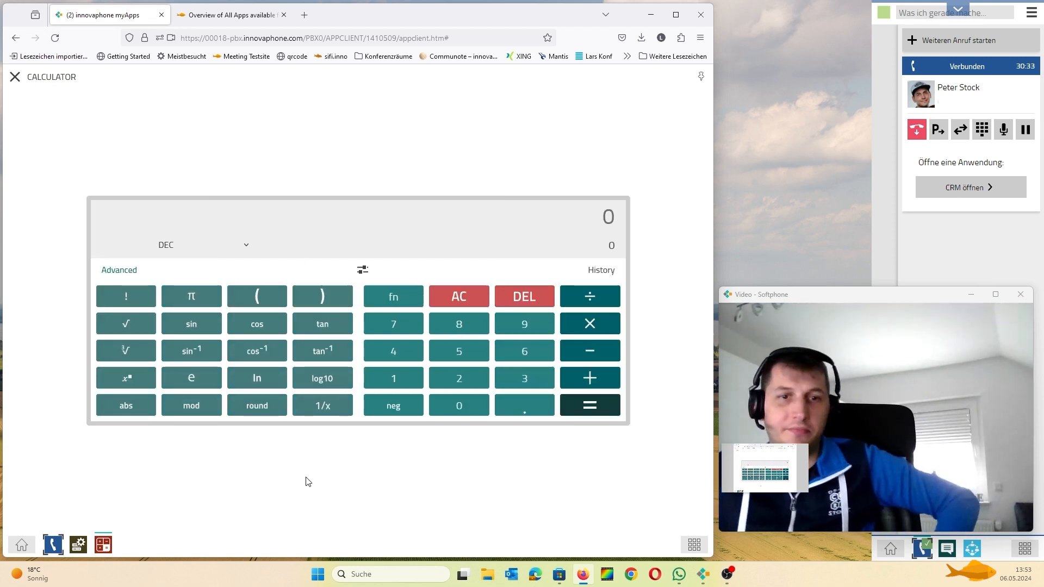
Step: Stop sharing the screen in the softphone video call
mouse_move(893, 449)
click(876, 511)
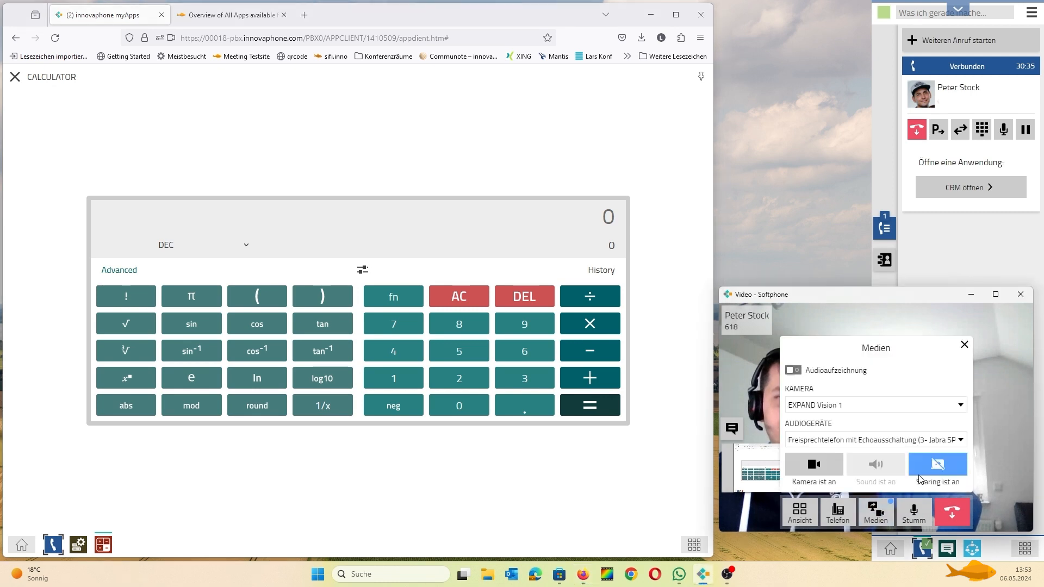
click(1000, 424)
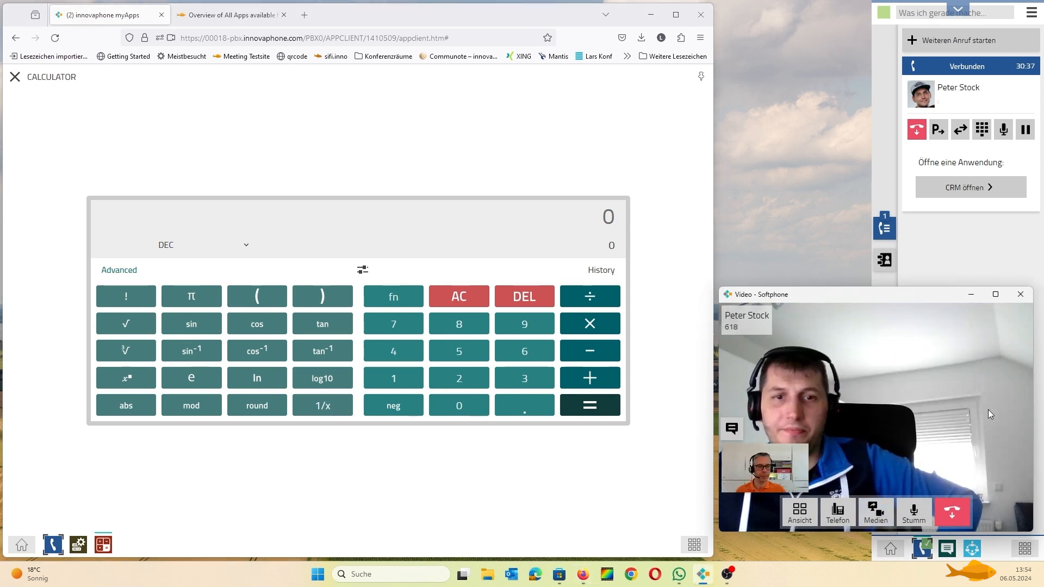